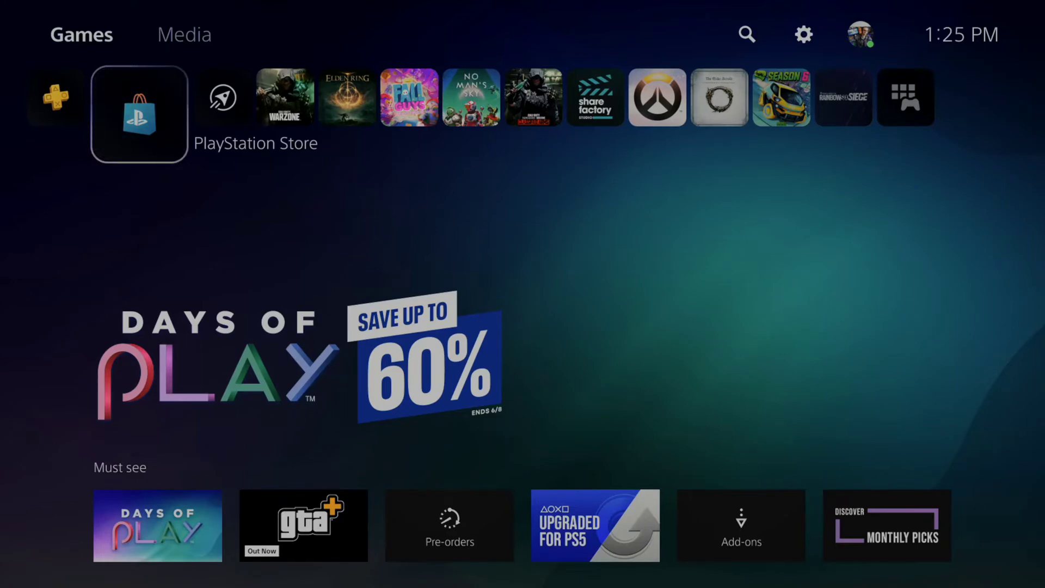
Download Genshin Impact from the Store's All Free-to-Play Games, then bring up the control center.
key("Left")
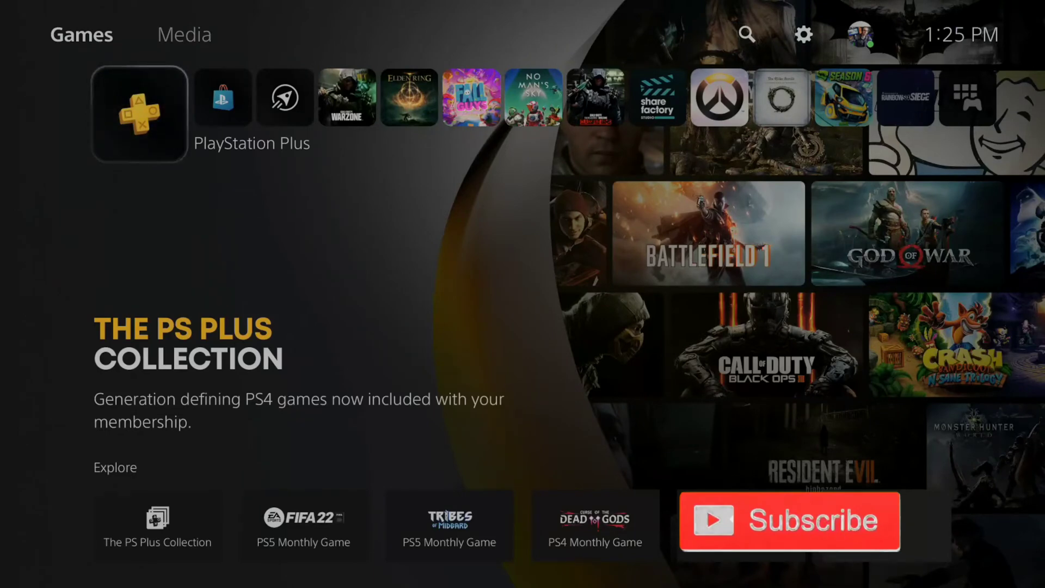
key("Right")
key("Return")
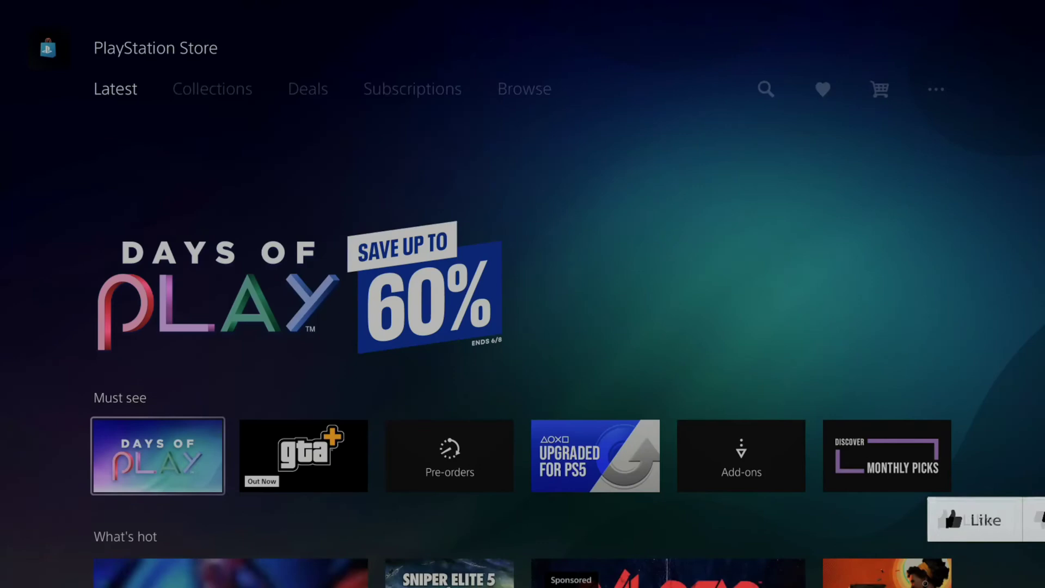
key("Down")
key("Down")
key("Down")
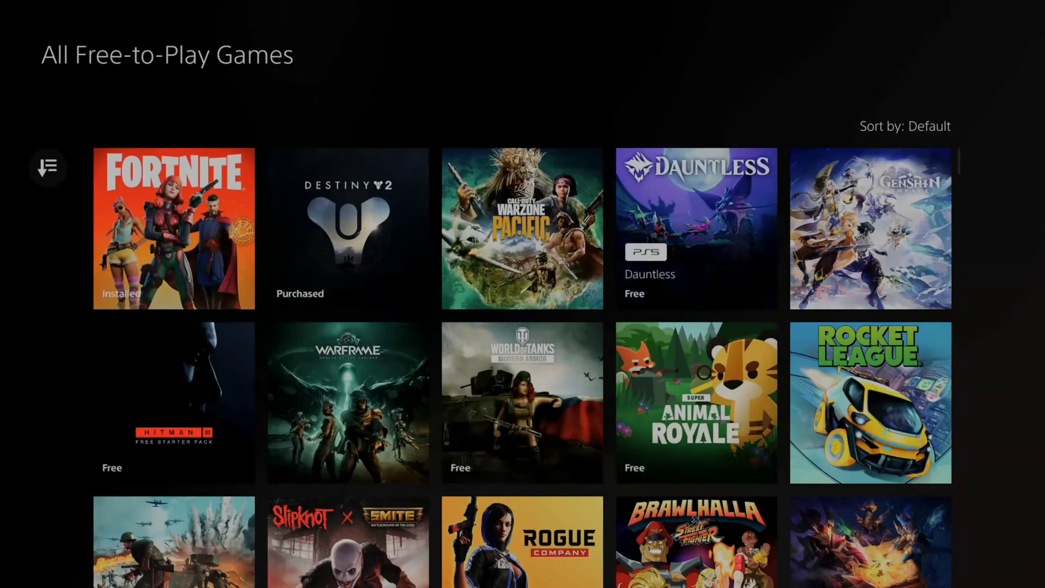
key("Return")
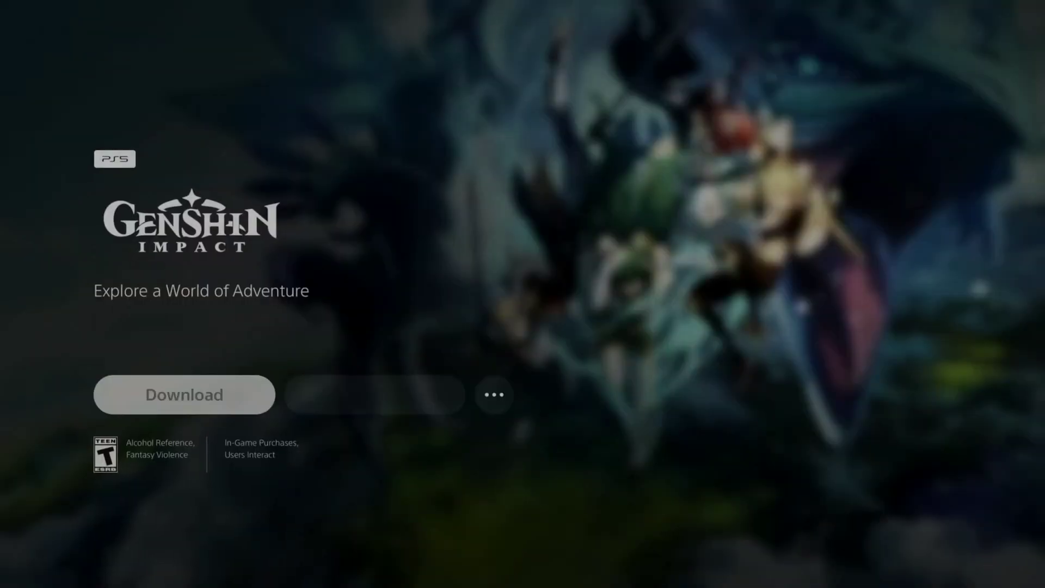
key("Return")
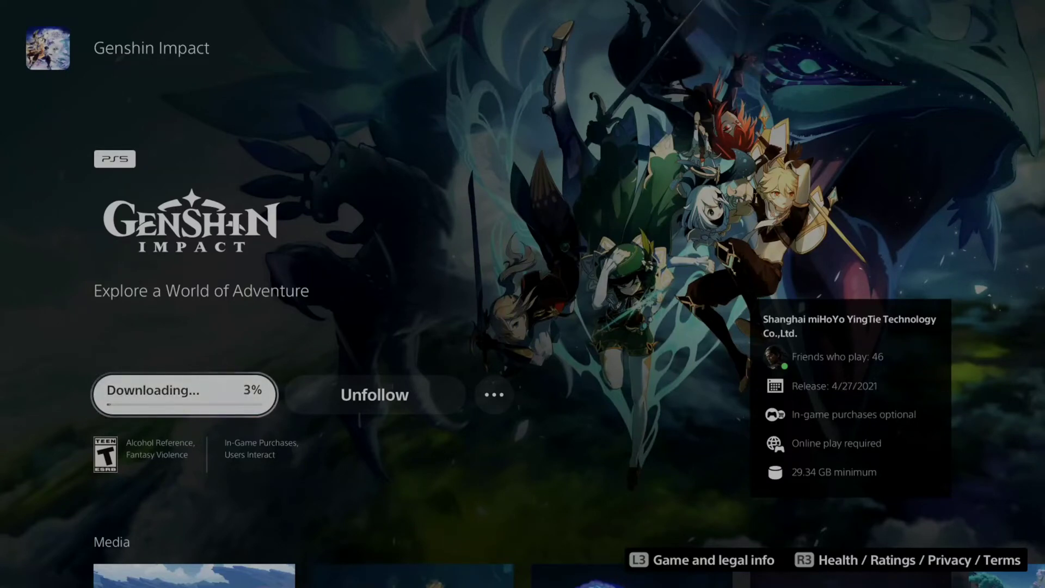
key("super")
key("Down")
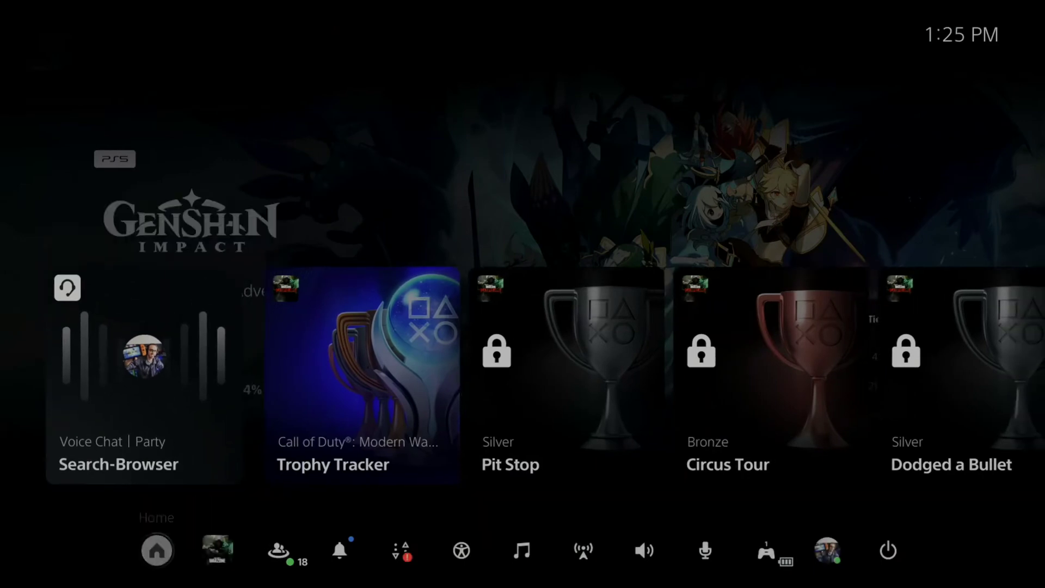
key("Right")
key("Right")
key("Right")
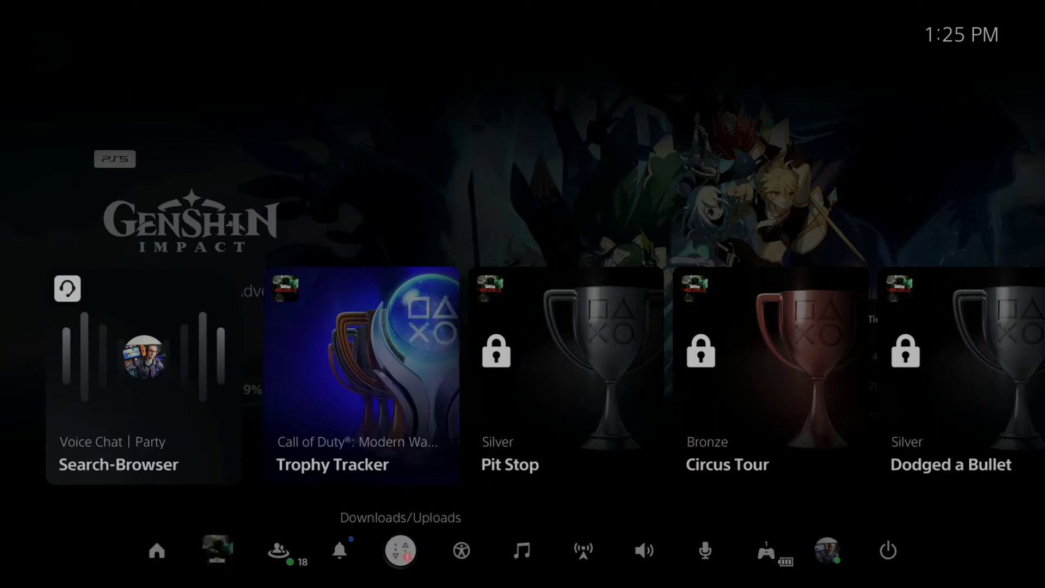
key("Menu")
key("Down")
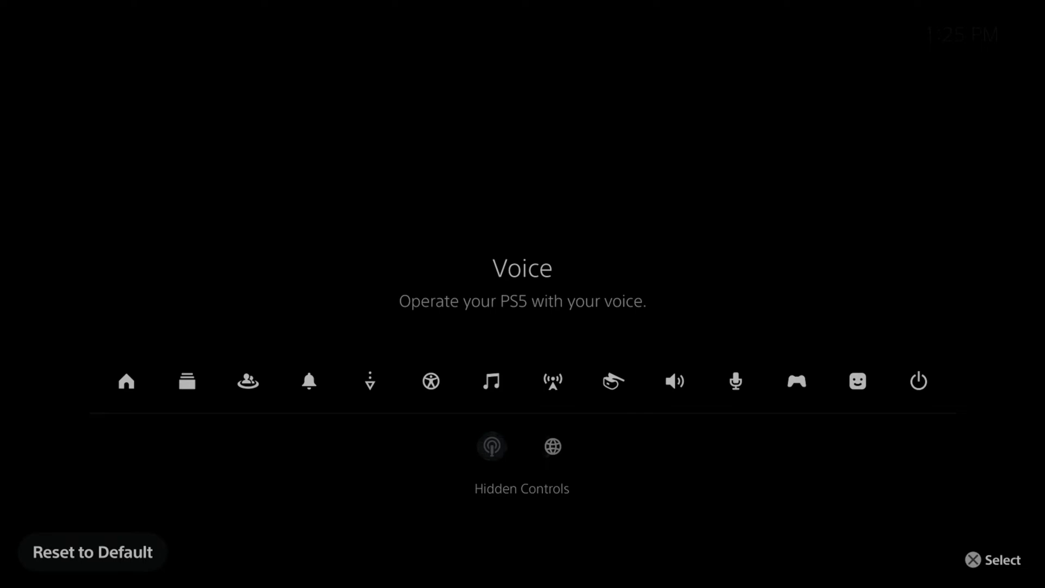
key("Right")
key("Left")
key("Up")
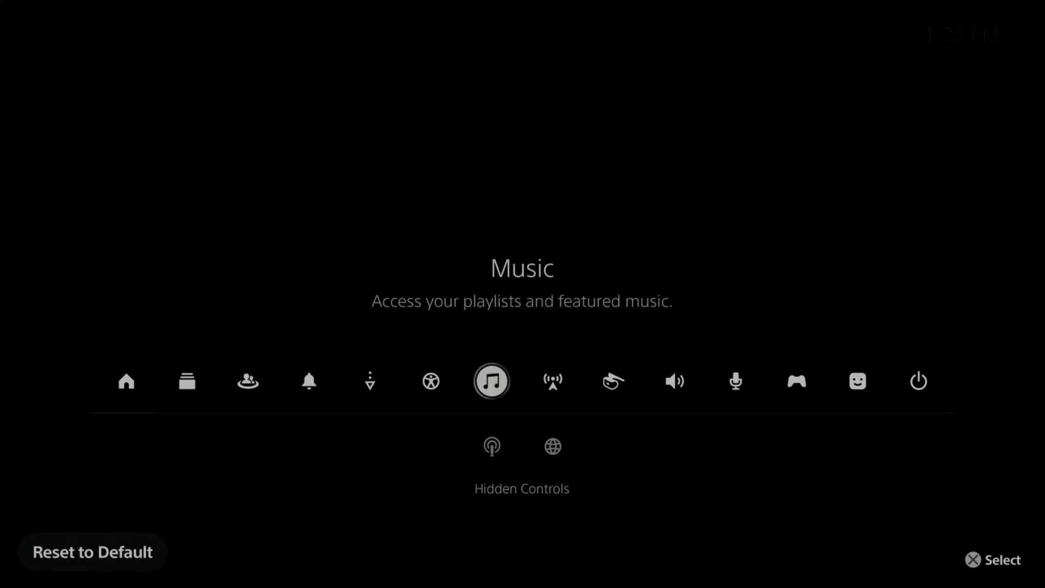
key("Down")
key("Right")
key("Left")
key("Return")
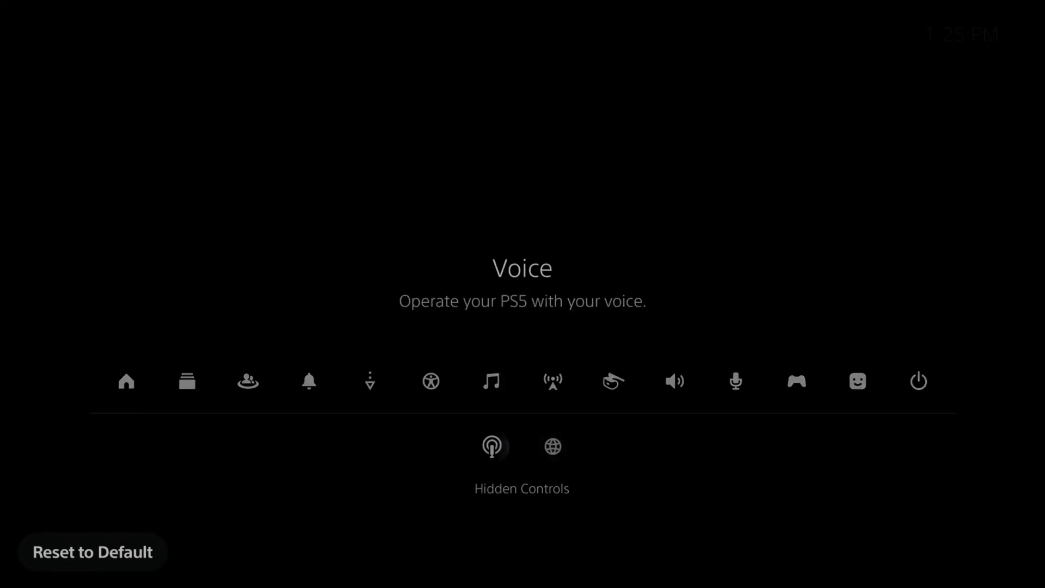
key("Up")
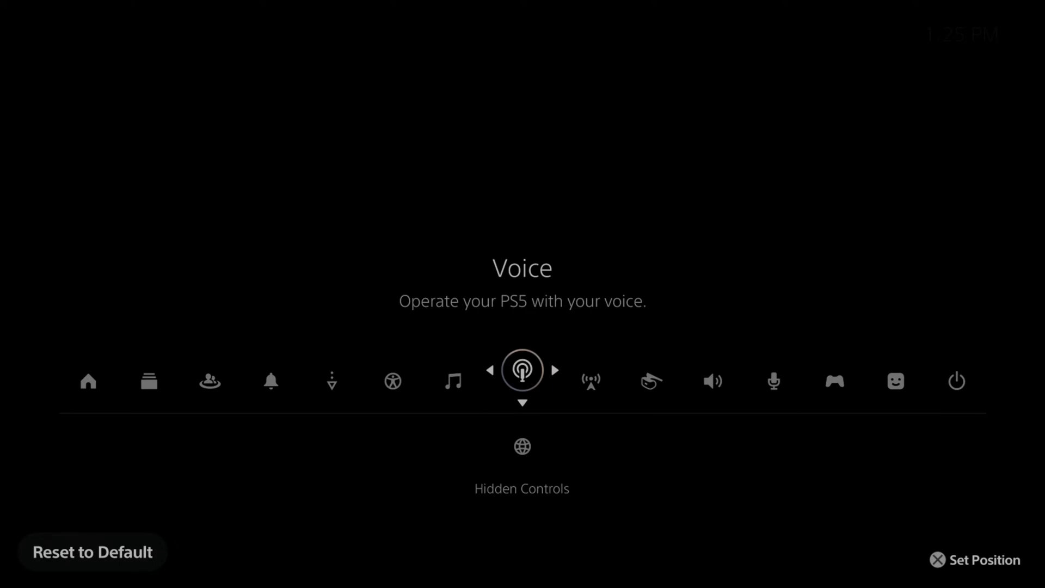
key("Down")
key("Return")
key("Escape")
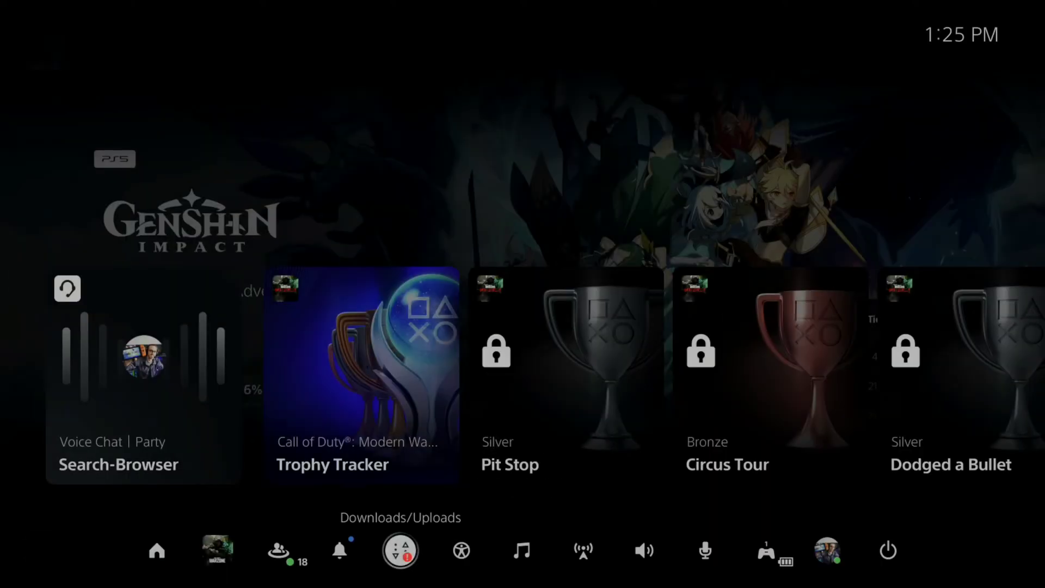
Open Downloads/Uploads, glance at the Uploads list, then return to the Genshin Impact download entry.
key("Return")
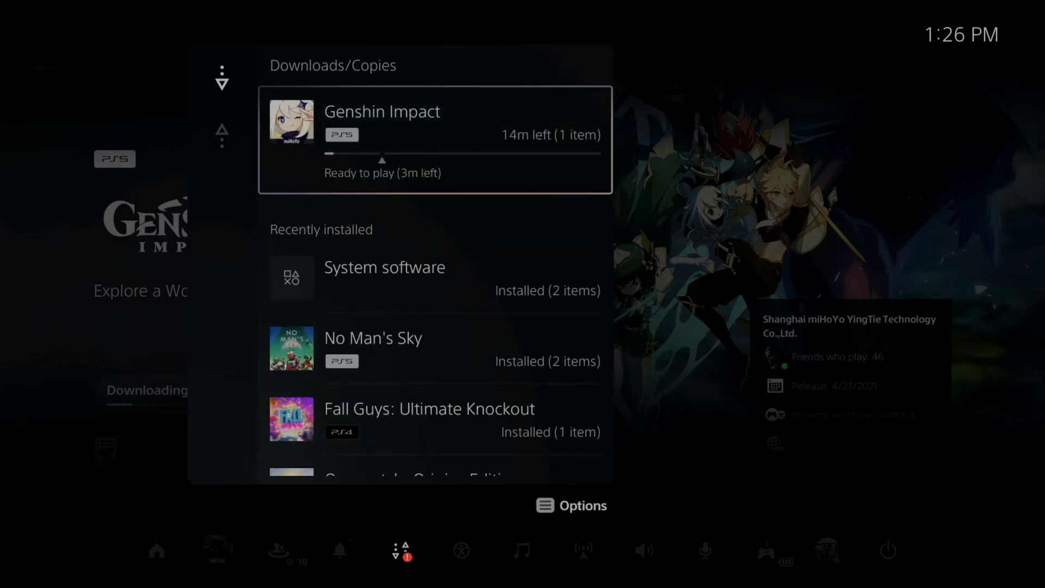
key("Left")
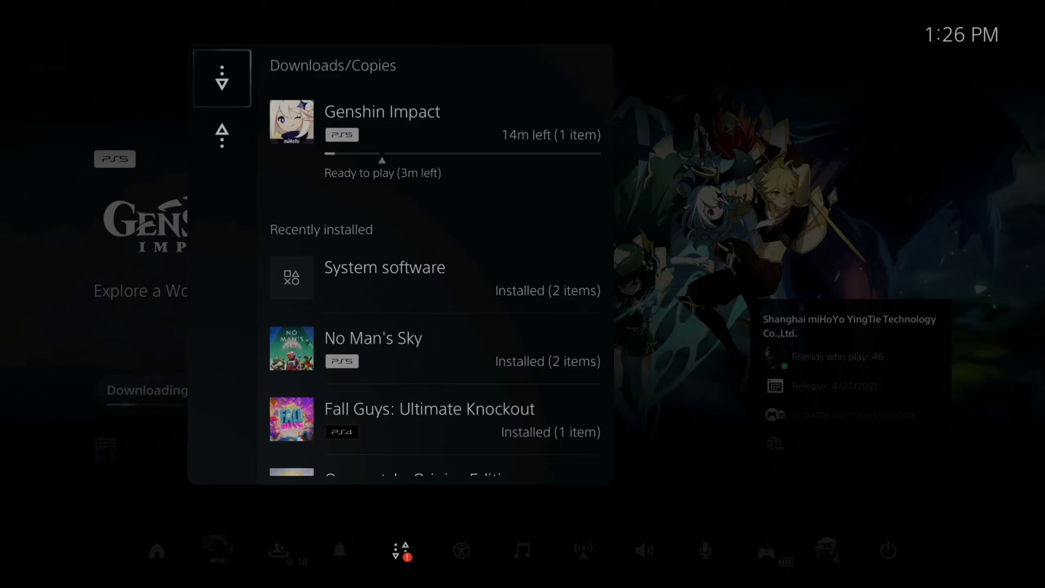
key("Down")
key("Right")
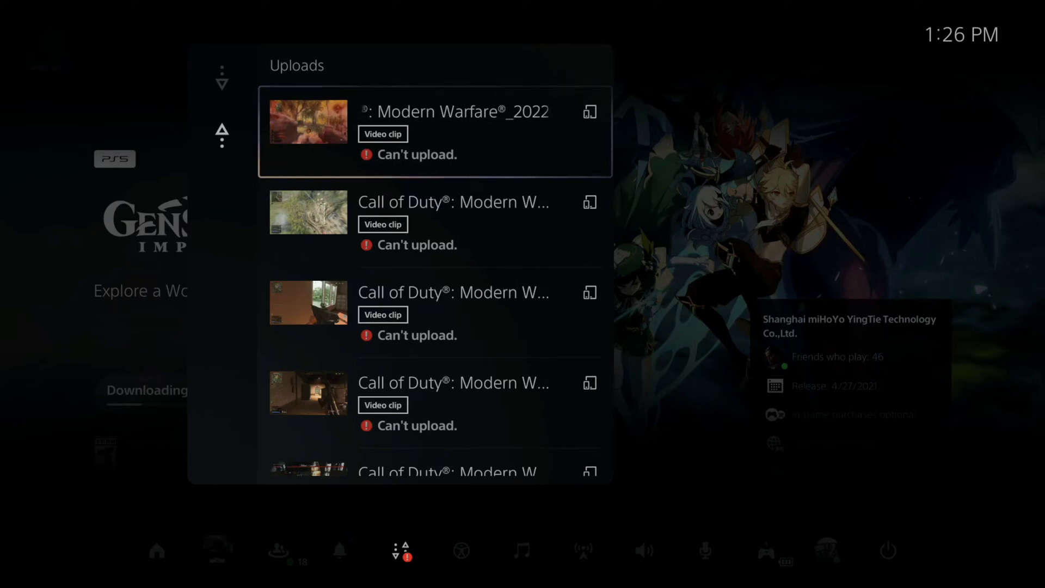
key("Left")
key("Up")
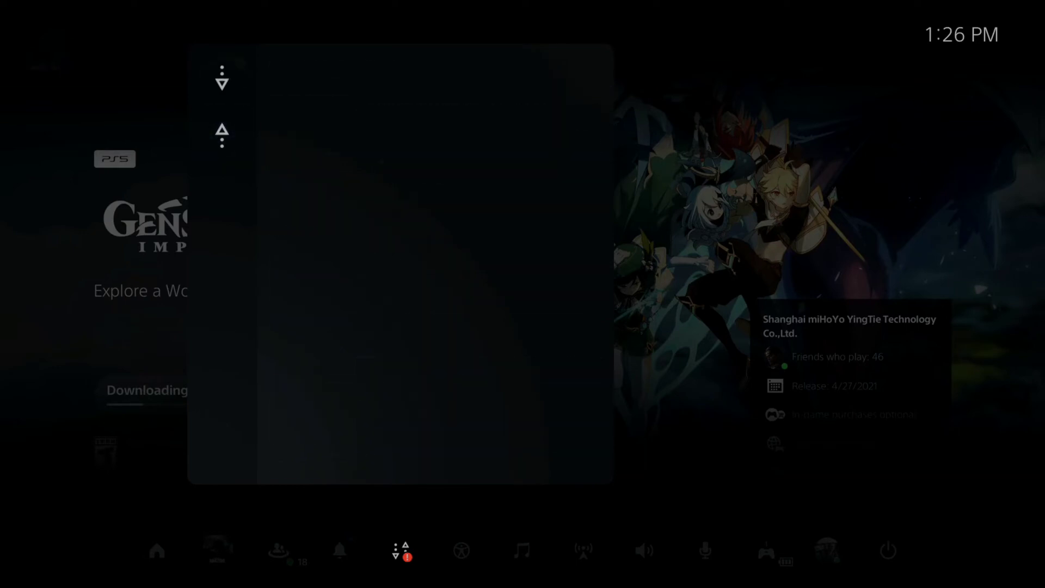
key("Right")
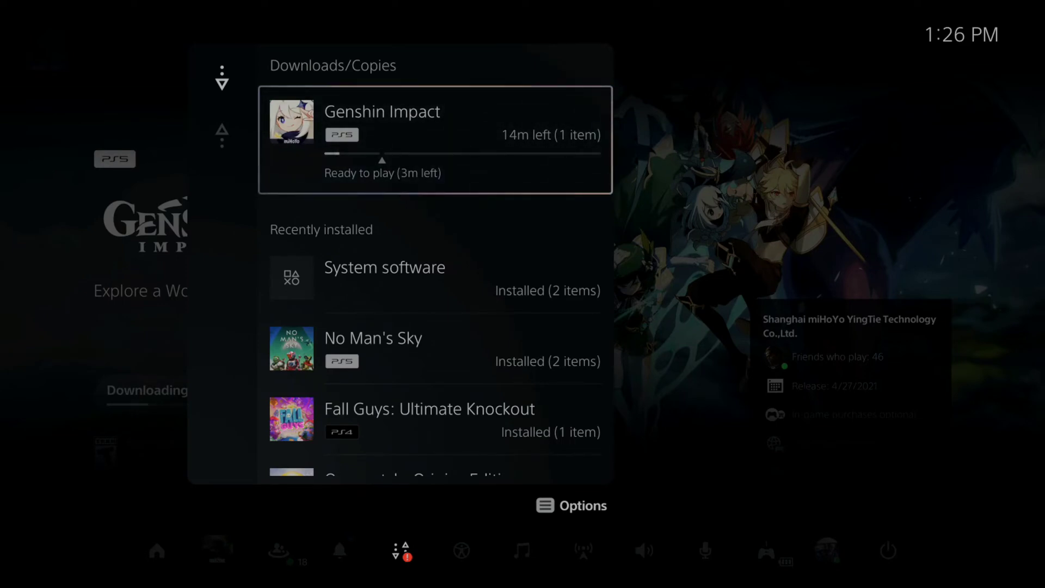
Pause Genshin Impact's download from its details Options menu, then back out to Downloads/Copies.
key("Return")
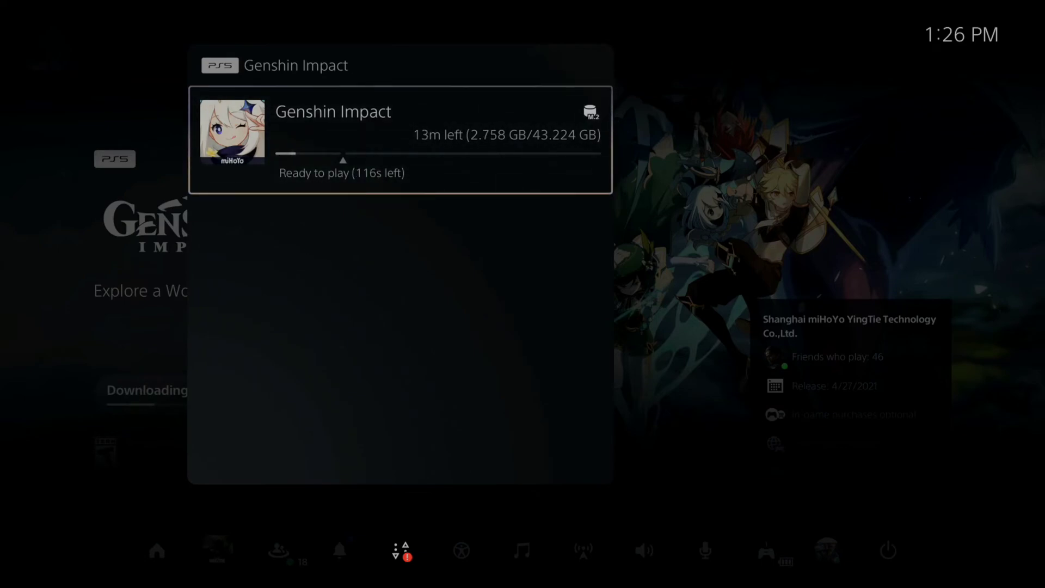
key("Return")
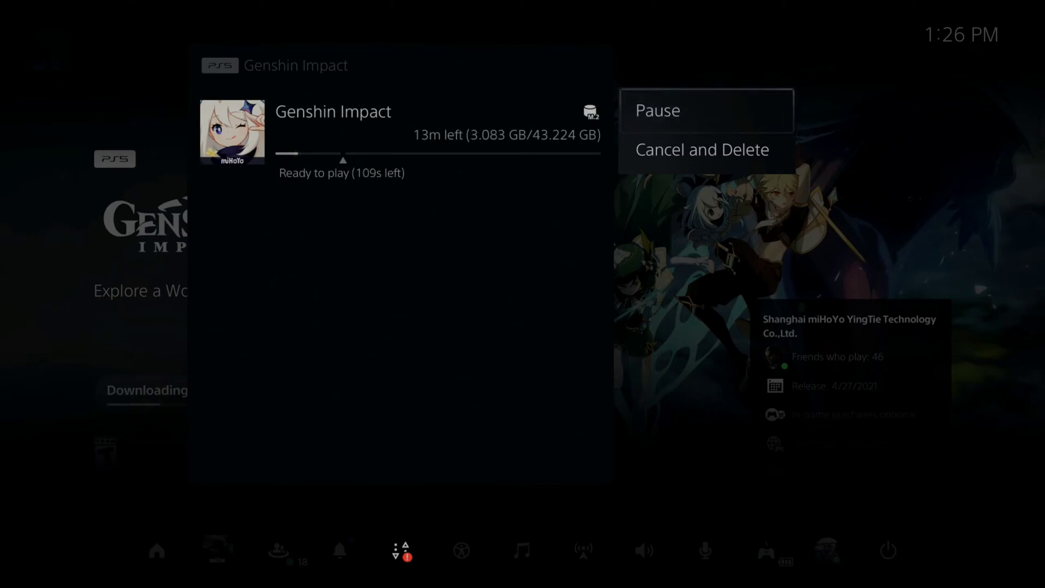
key("Return")
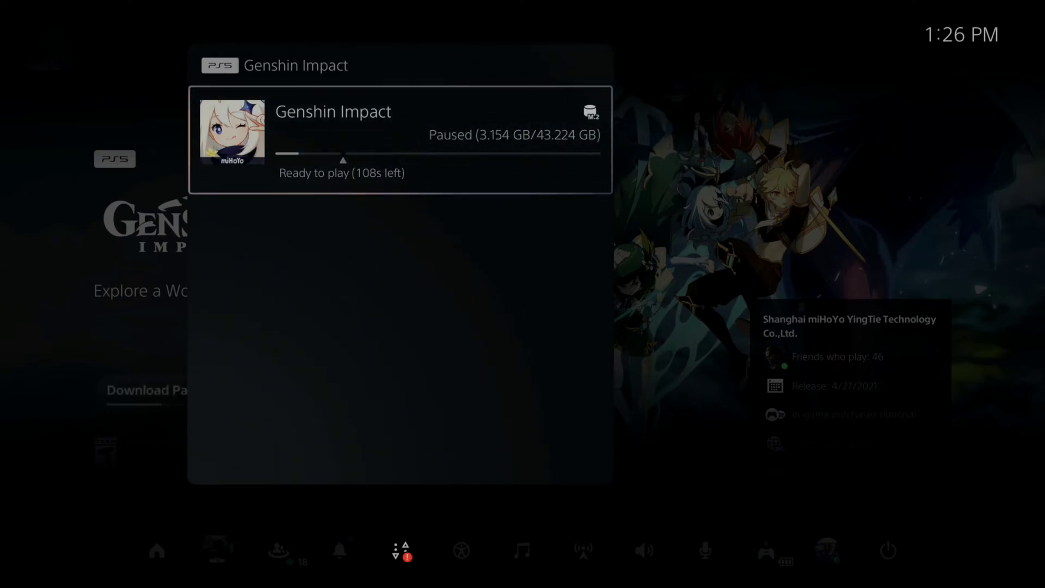
key("Escape")
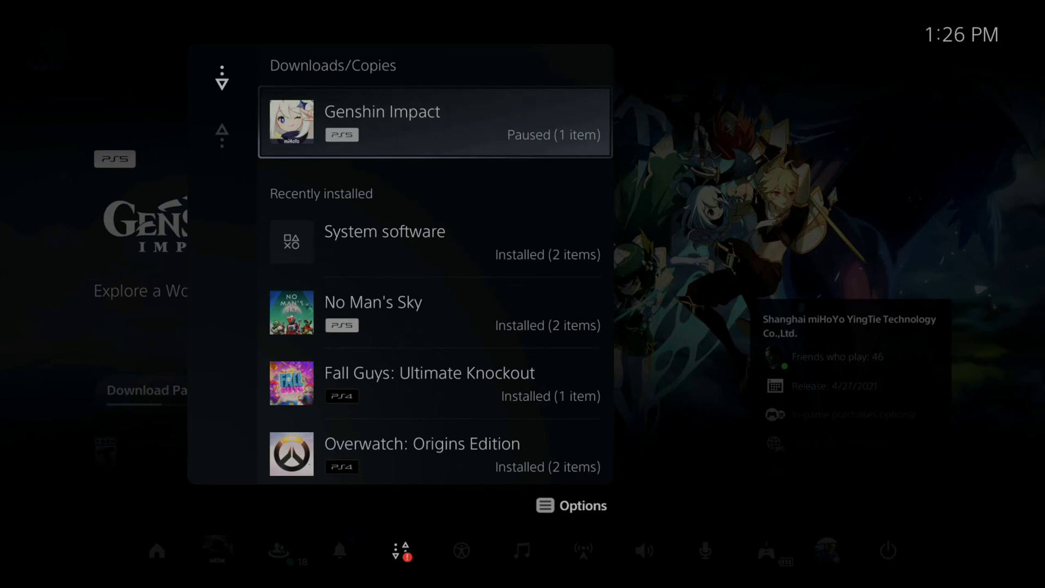
Choose Resume All in the Downloads/Copies Options menu, restarting Genshin Impact at 27m left.
key("Menu")
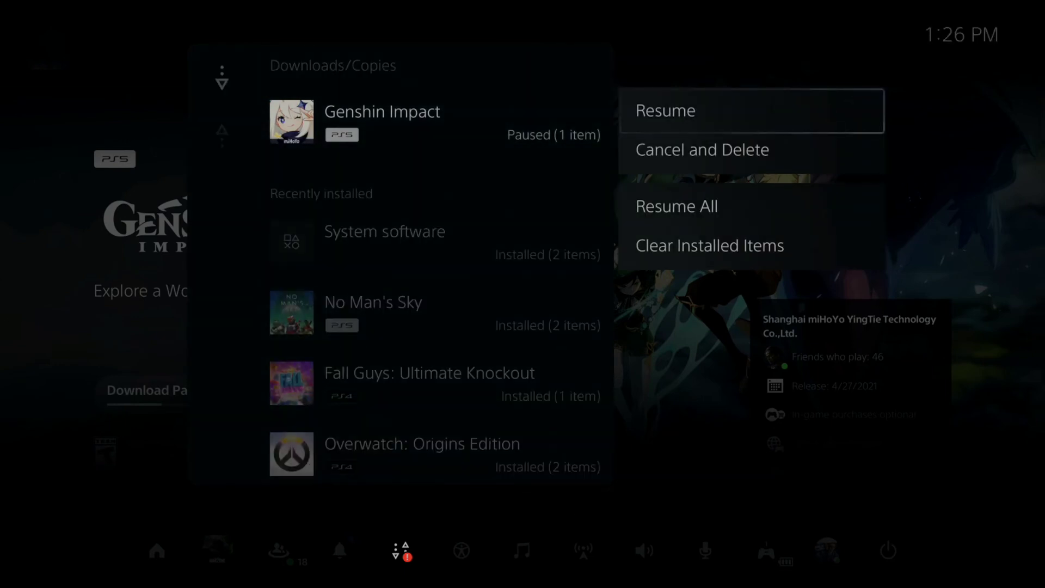
key("Down")
key("Down")
key("Down")
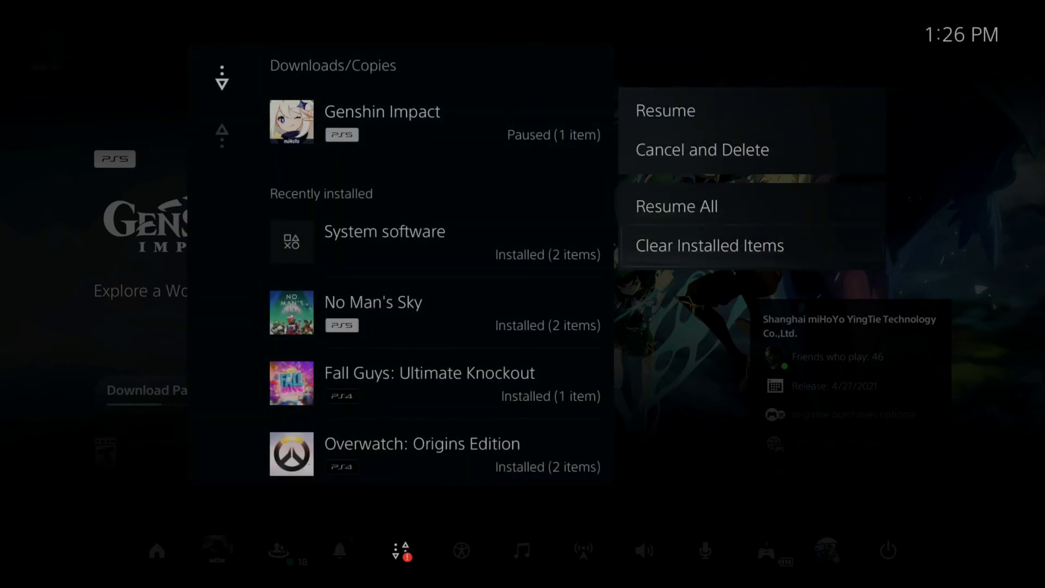
key("Up")
key("Up")
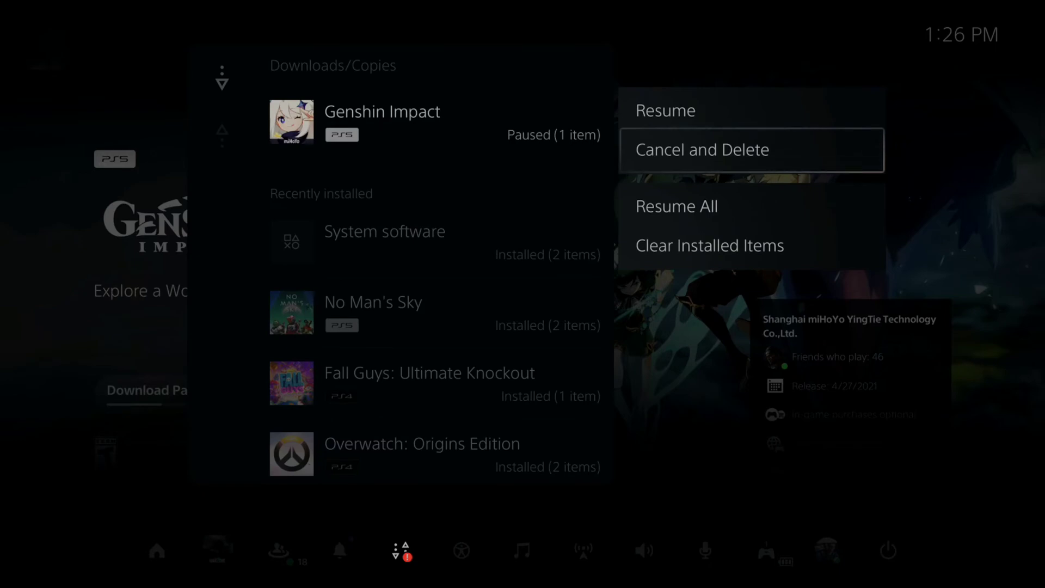
key("Up")
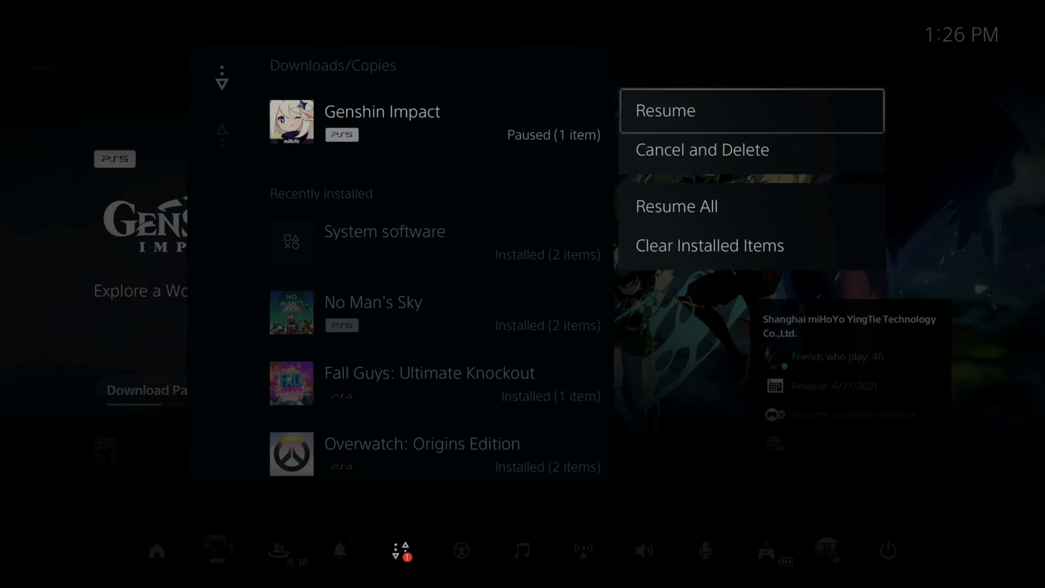
key("Down")
key("Down")
key("Return")
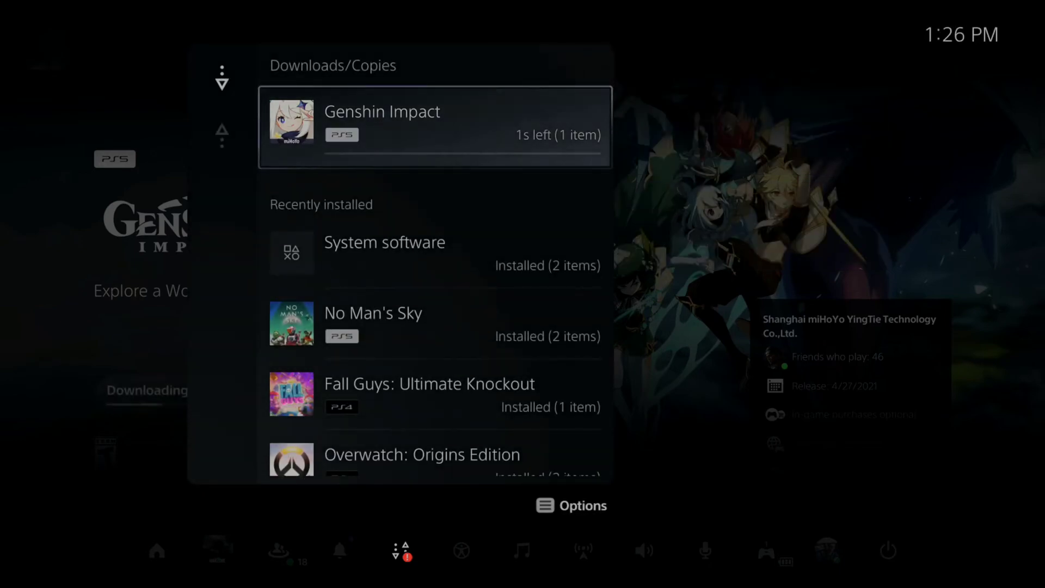
key("Left")
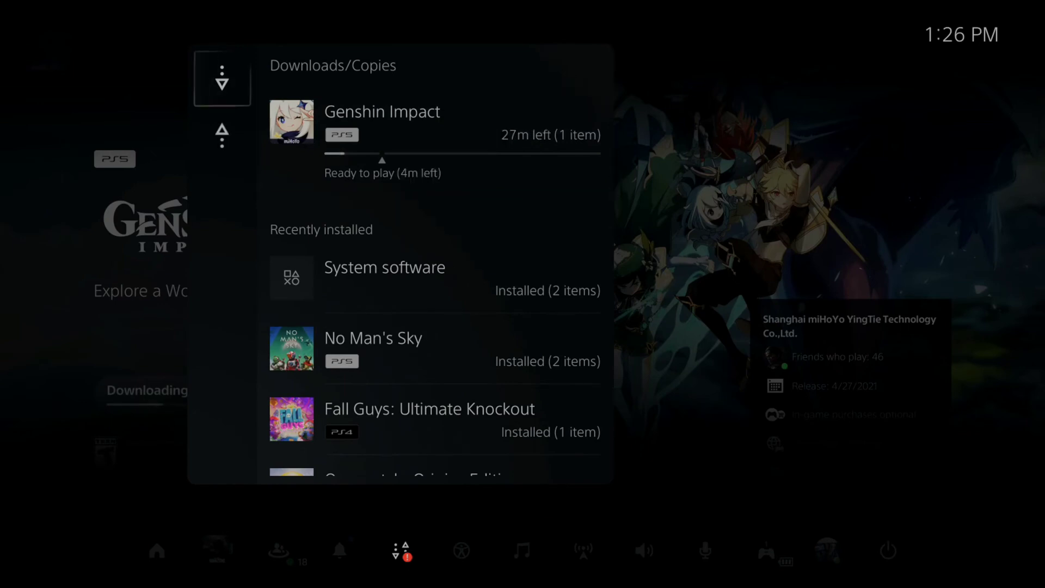
key("Right")
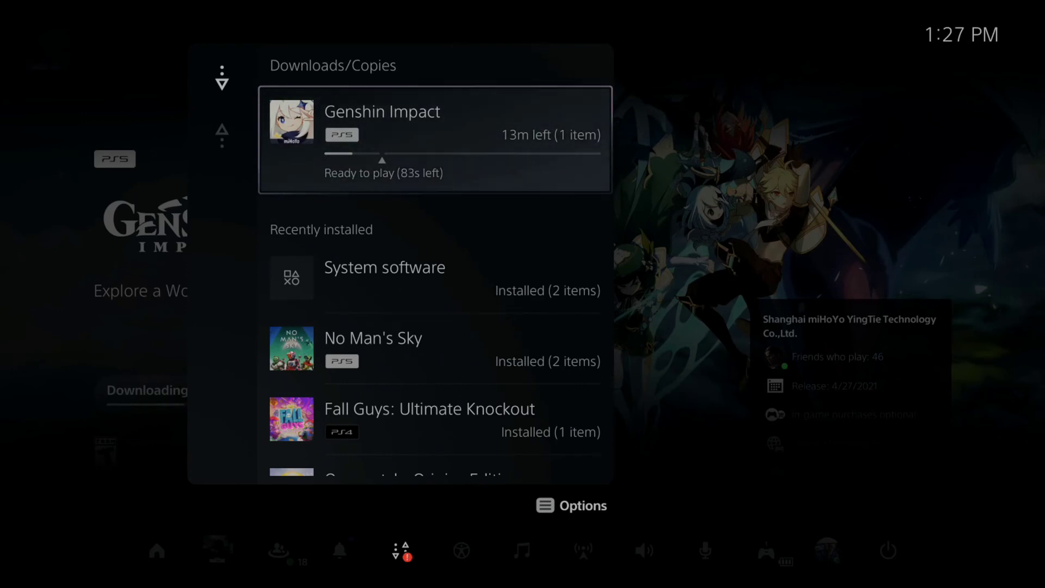
Pause Genshin Impact's download at 4.796 GB, resume it, and return to Downloads/Copies.
key("Return")
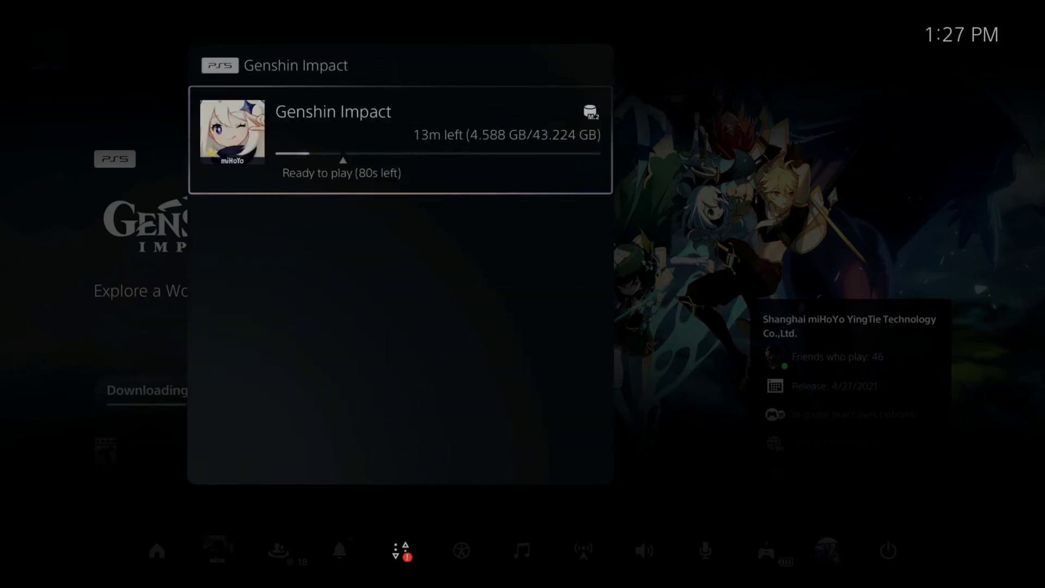
key("Return")
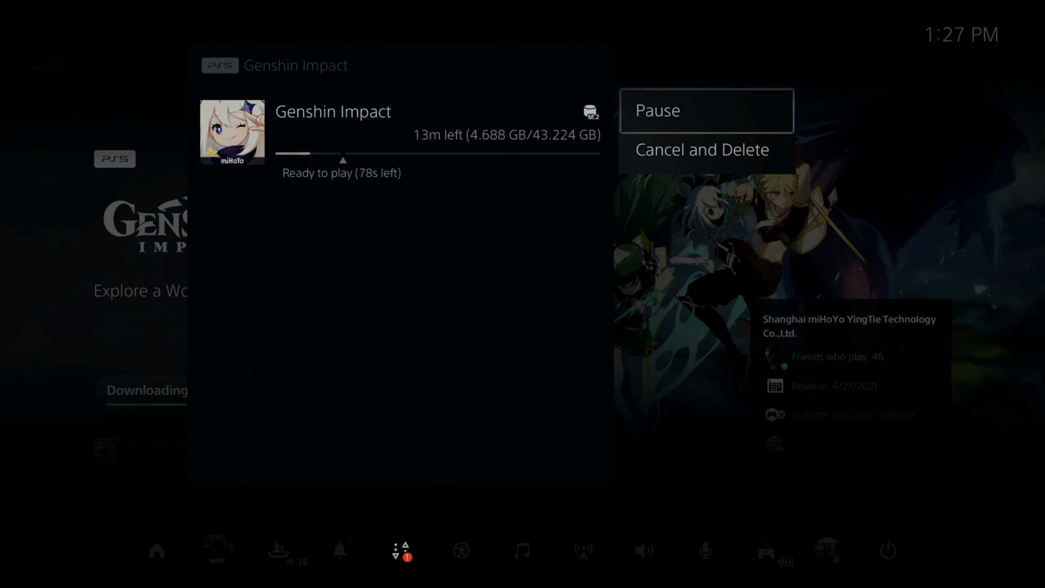
key("Return")
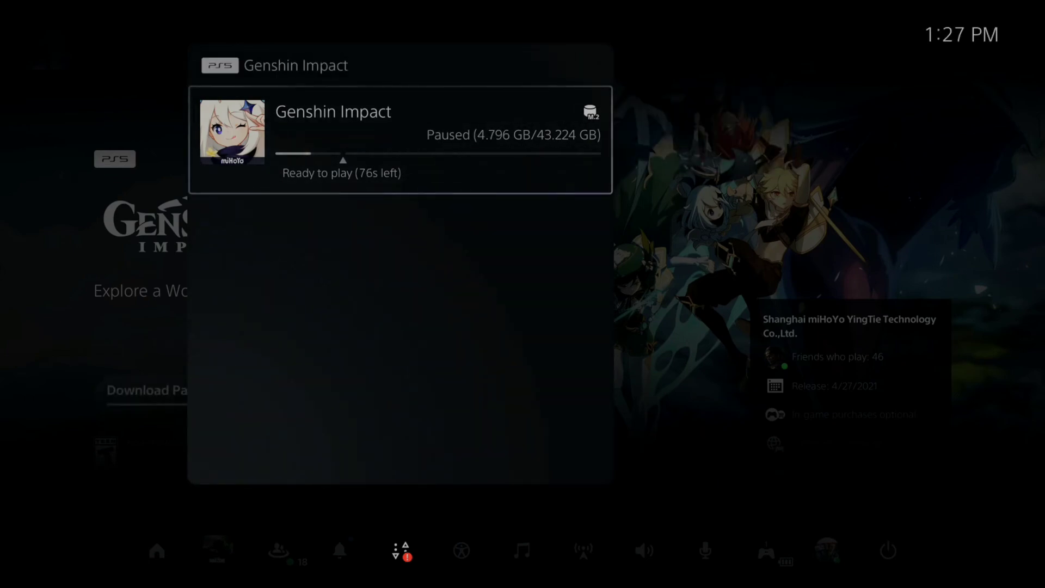
key("Return")
key("Return")
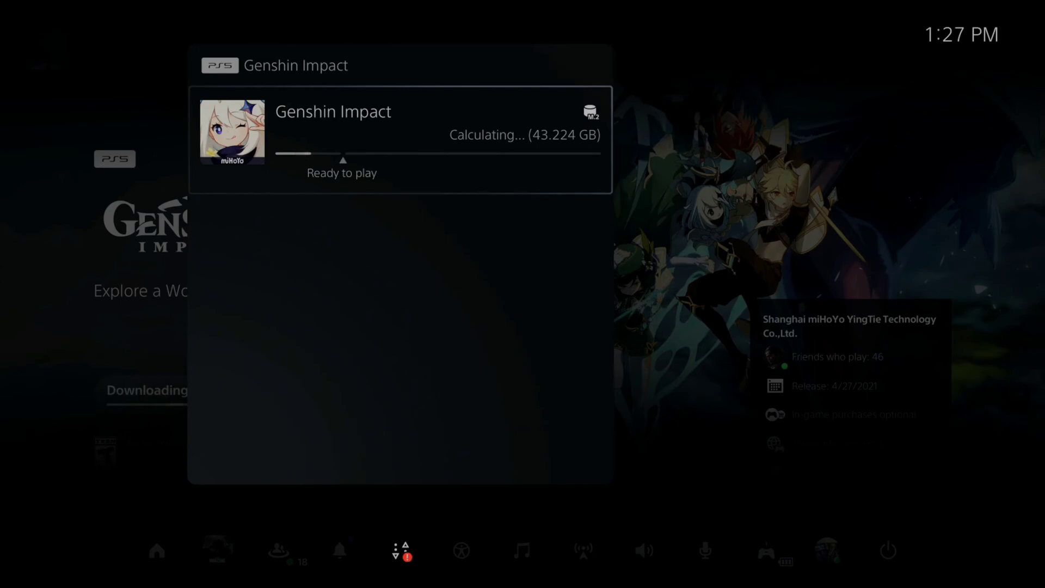
key("Escape")
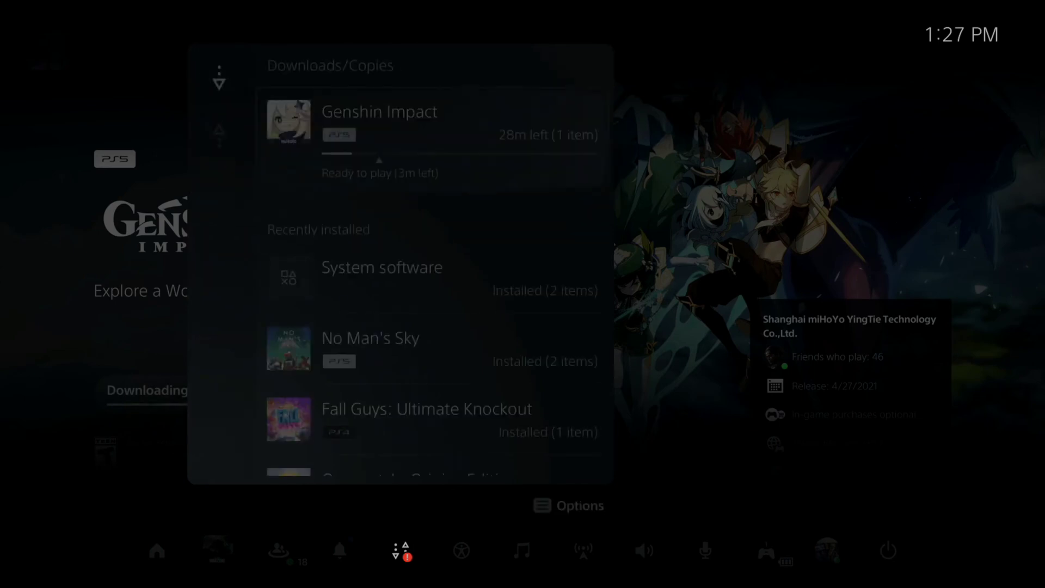
View Call of Duty's options in the Switcher, then reopen Downloads/Copies showing Genshin Impact at 12m left.
key("Escape")
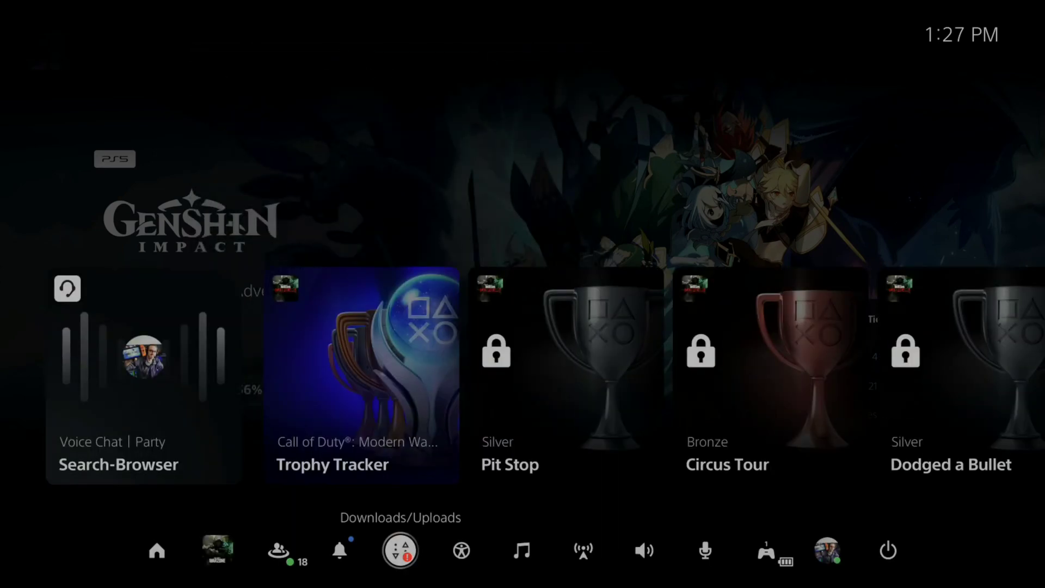
key("Left")
key("Left")
key("Left")
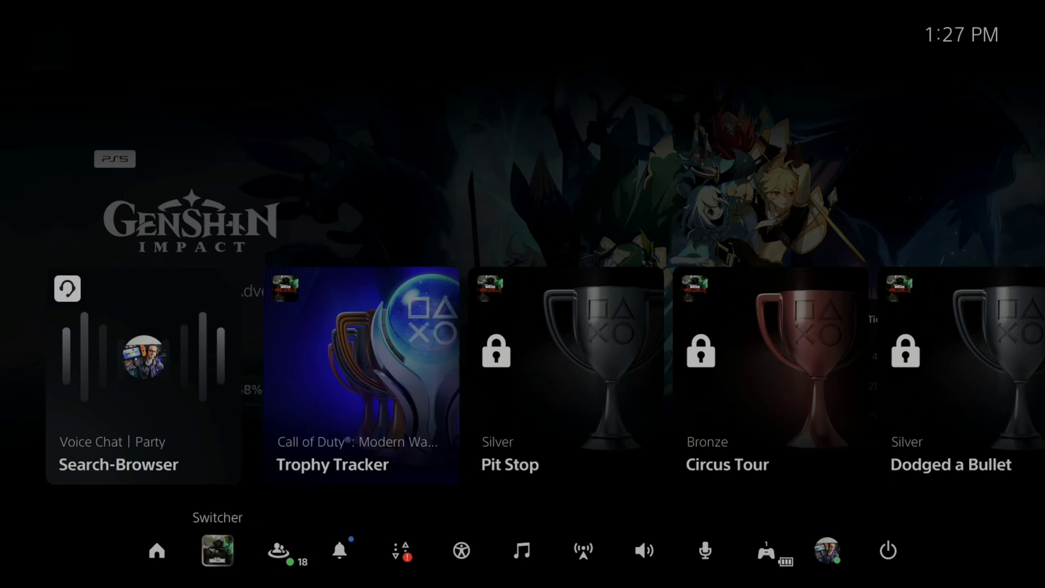
key("Return")
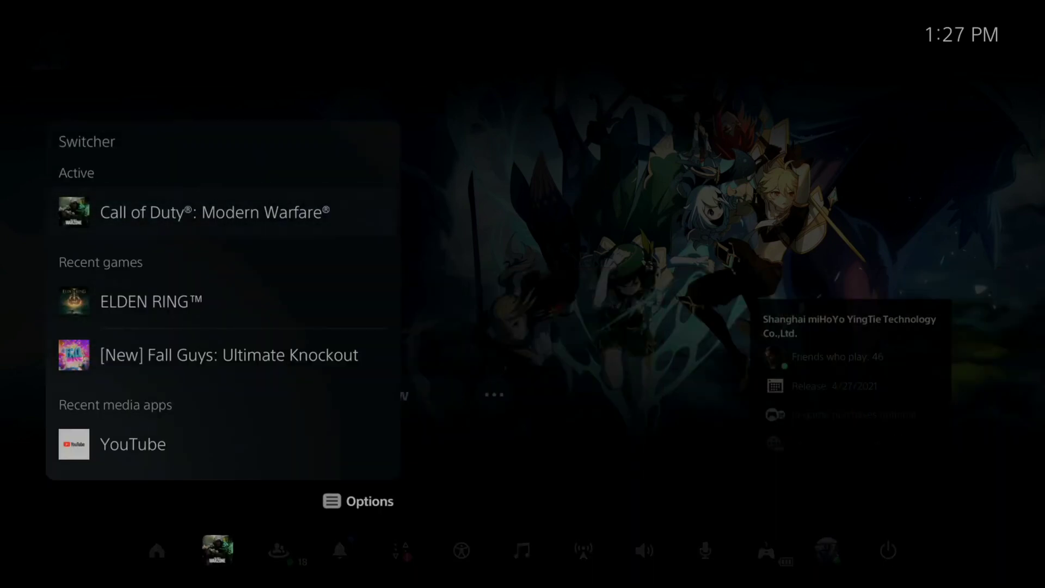
key("Menu")
key("Down")
key("Down")
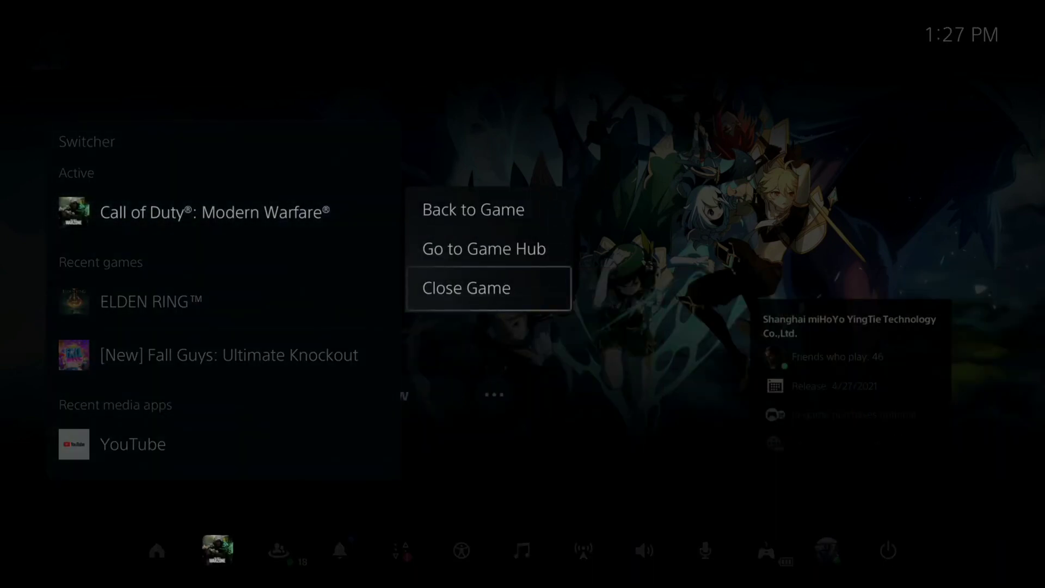
key("Escape")
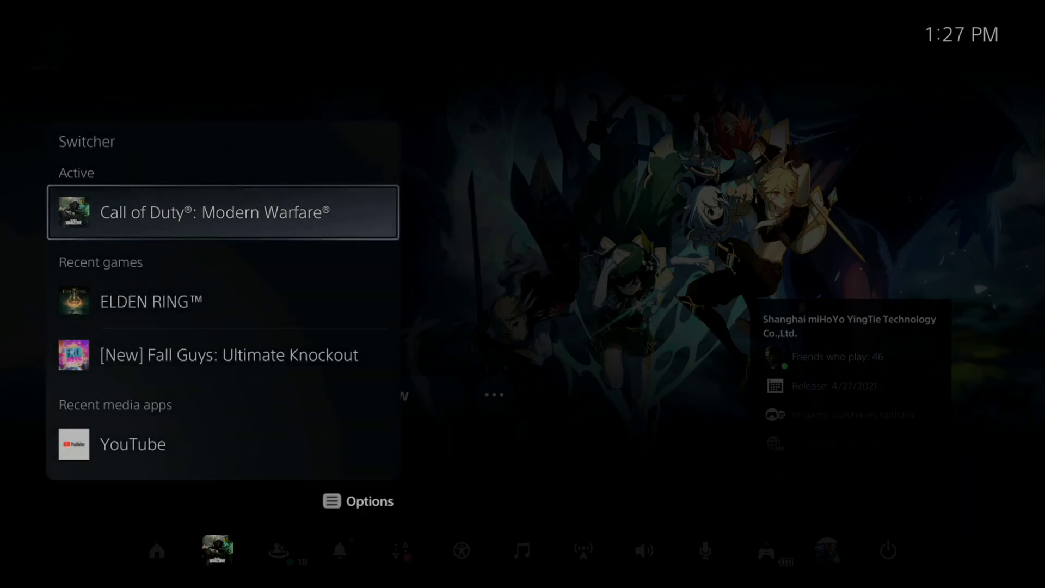
key("Escape")
key("Right")
key("Right")
key("Right")
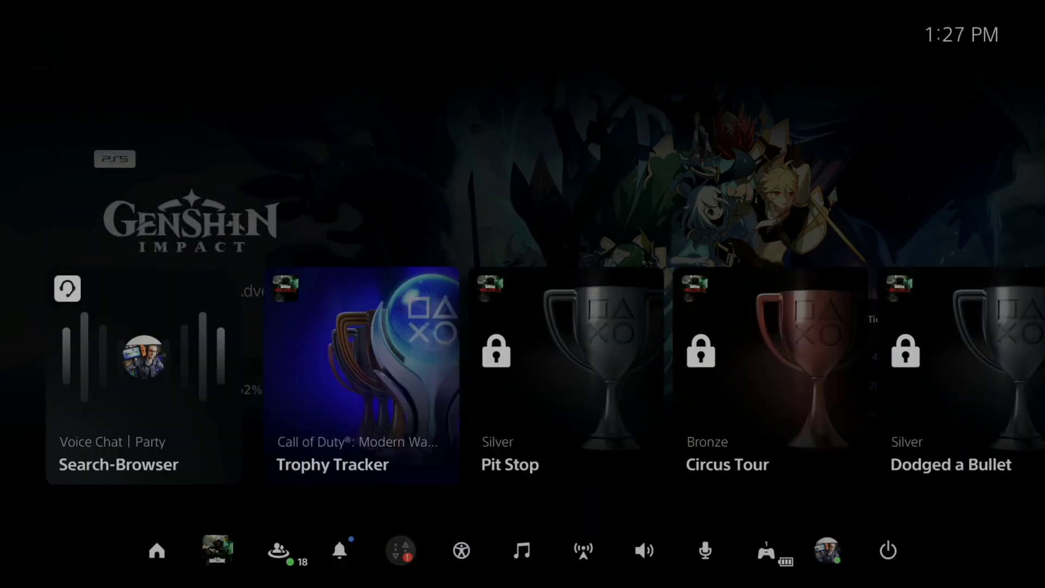
key("Return")
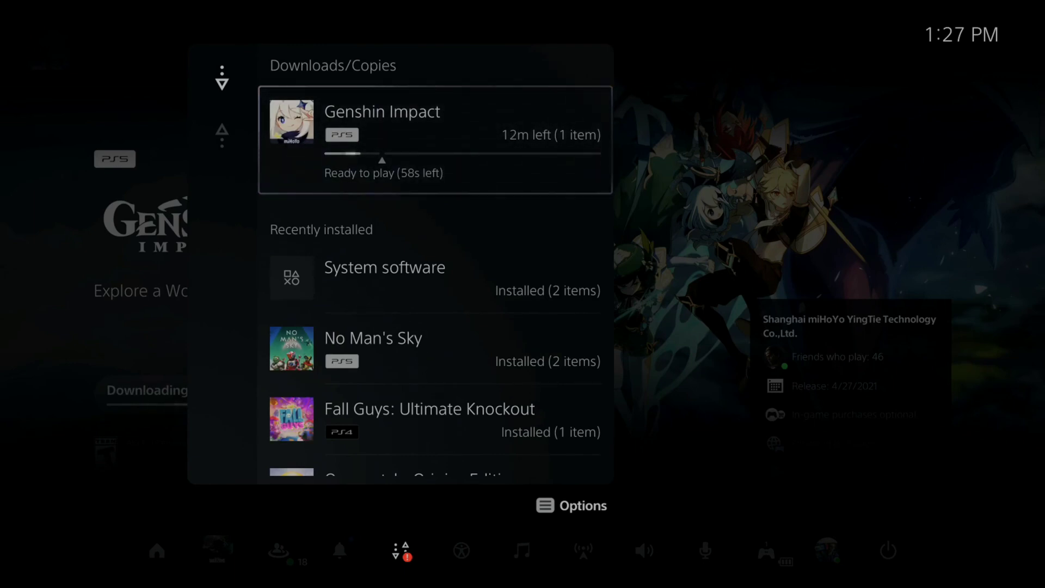
Open and dismiss the Genshin Impact and all-downloads Options menus without pausing, ending in its details at 6.537 GB.
key("Return")
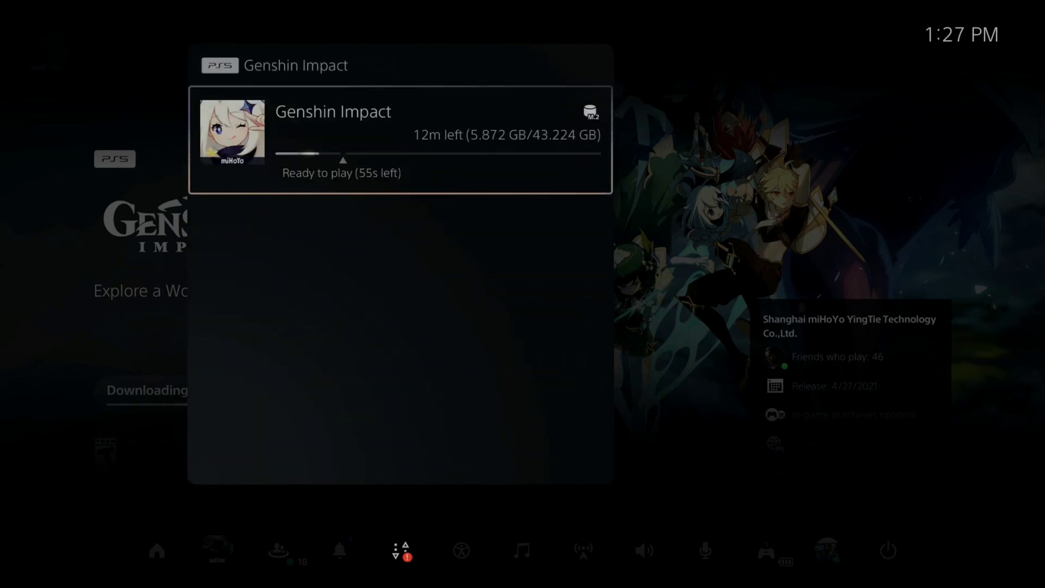
key("Menu")
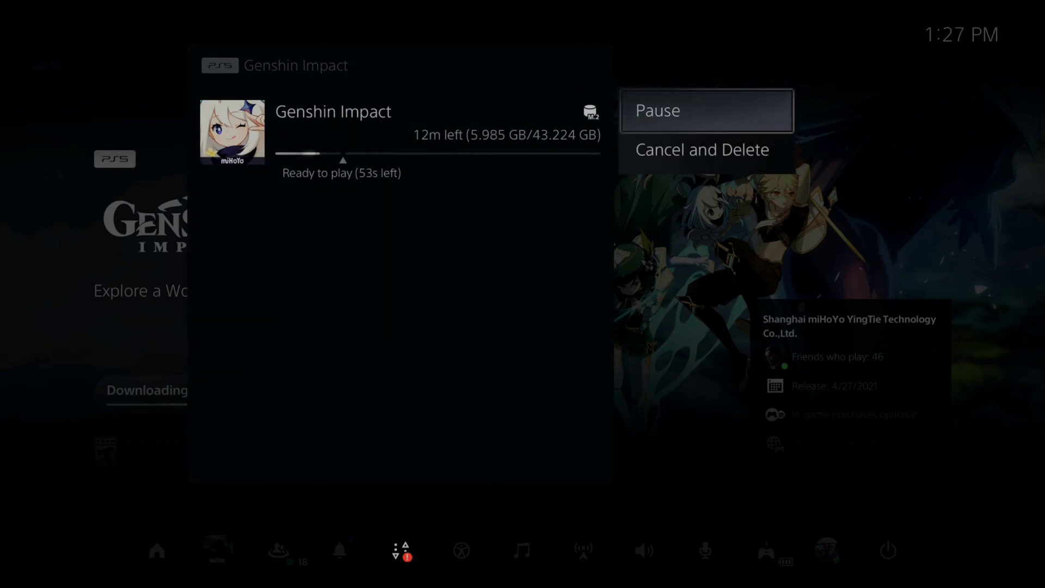
key("Escape")
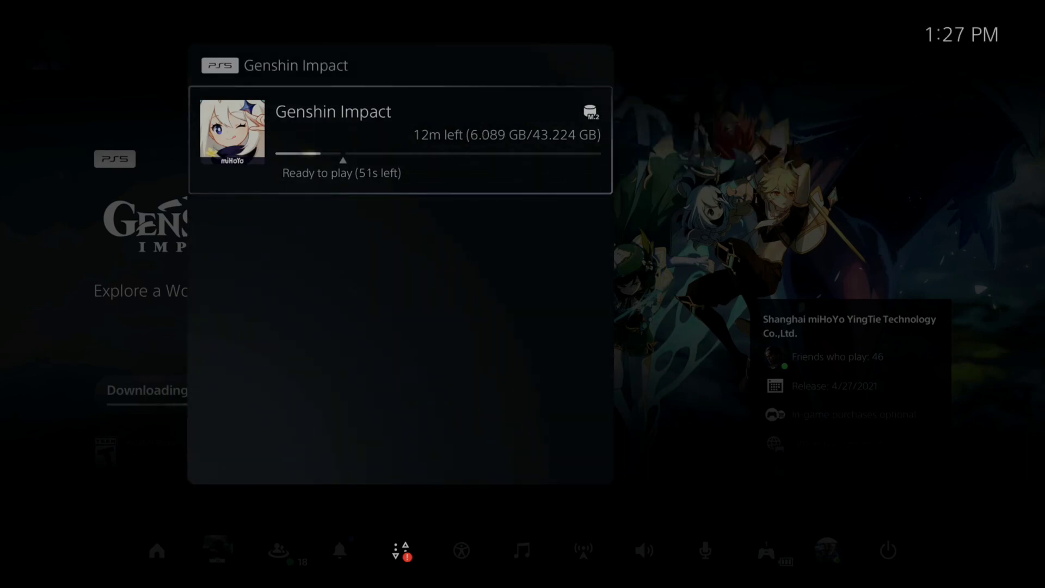
key("Escape")
key("Menu")
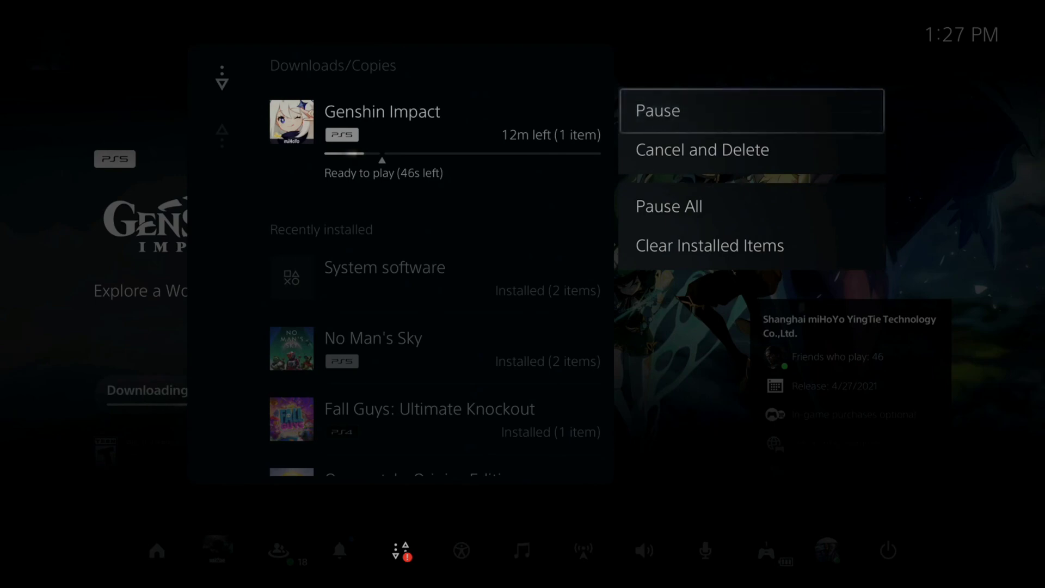
key("Escape")
key("Return")
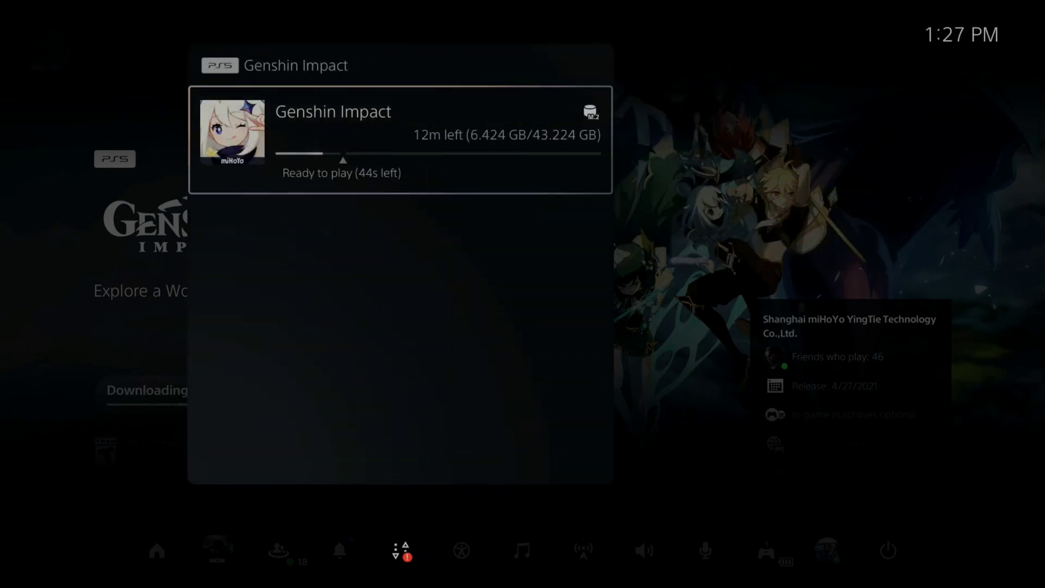
key("Menu")
key("Escape")
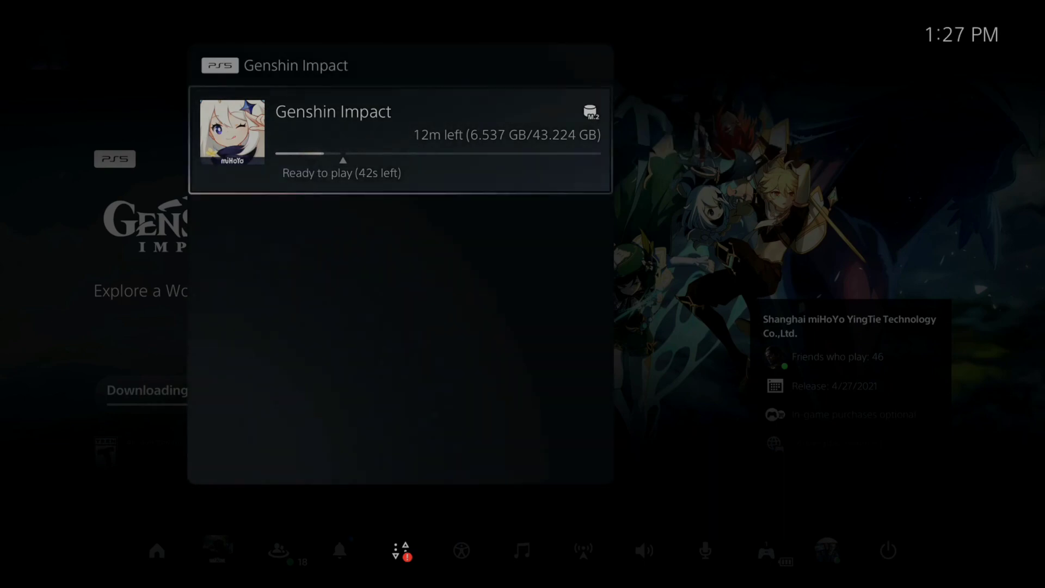